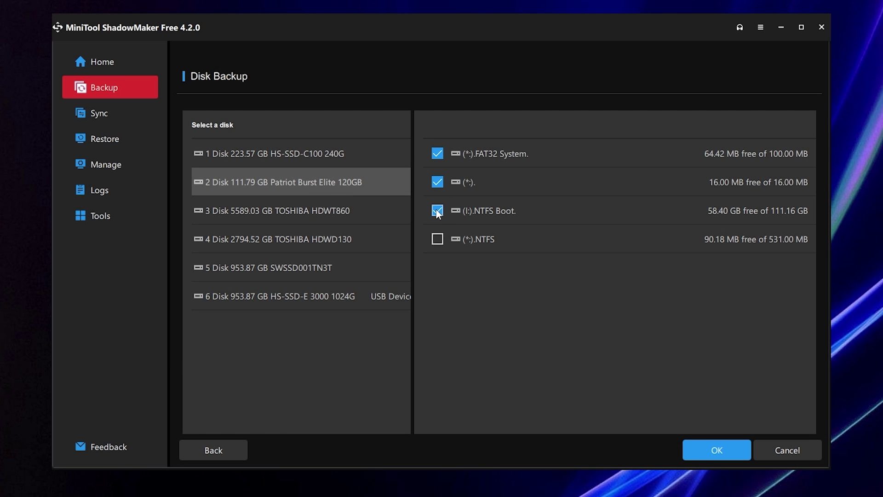
Tick the last (*:) NTFS partition and confirm all four partitions of the 111.79 GB disk.
left_click(437, 238)
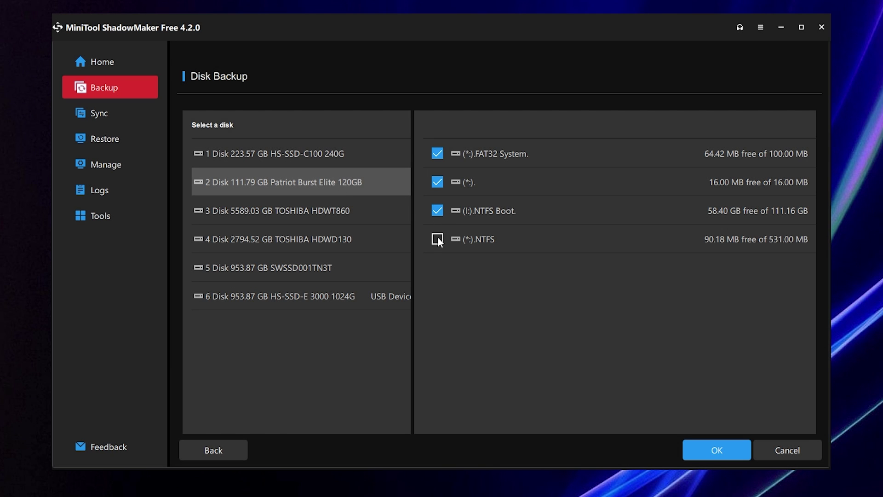
left_click(706, 455)
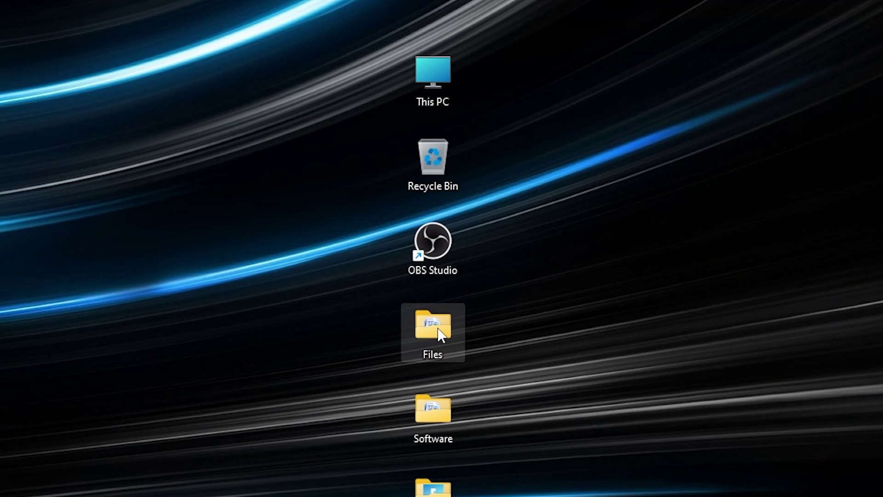
Delete the Files folder from the desktop.
right_click(443, 330)
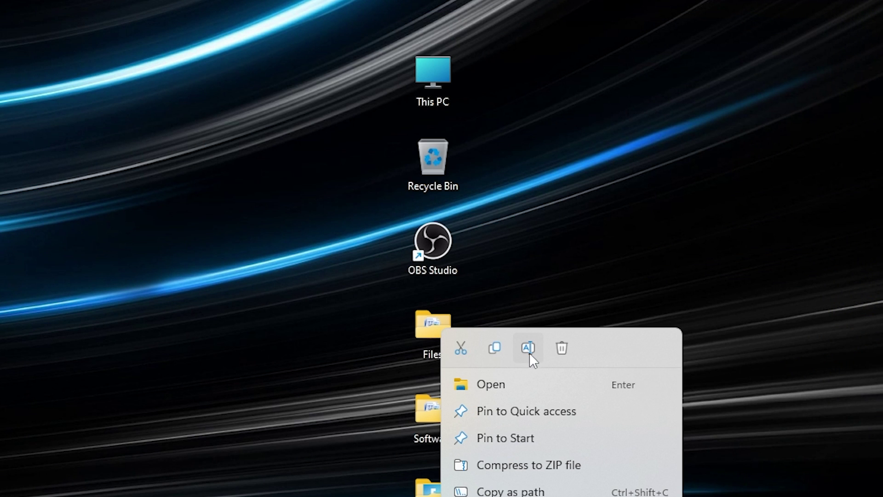
left_click(561, 348, "shift")
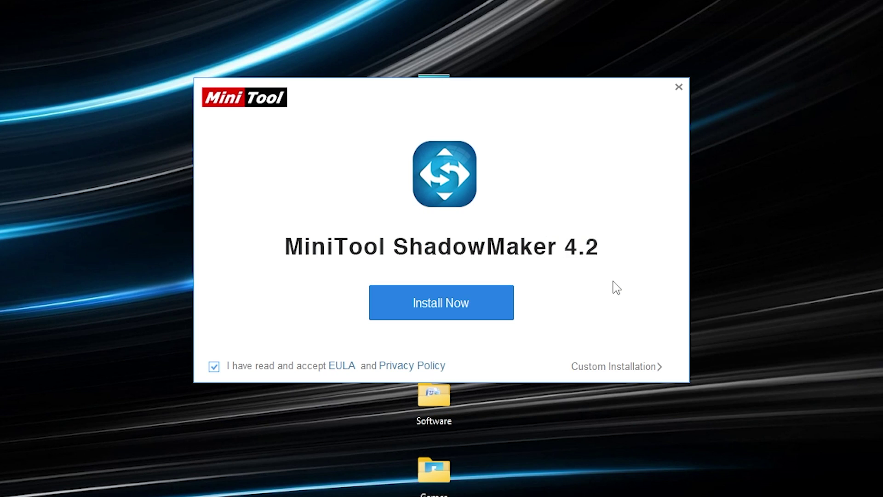
Keep English and the default install path in Custom Installation, then install ShadowMaker 4.2.
left_click(616, 366)
left_click(506, 398)
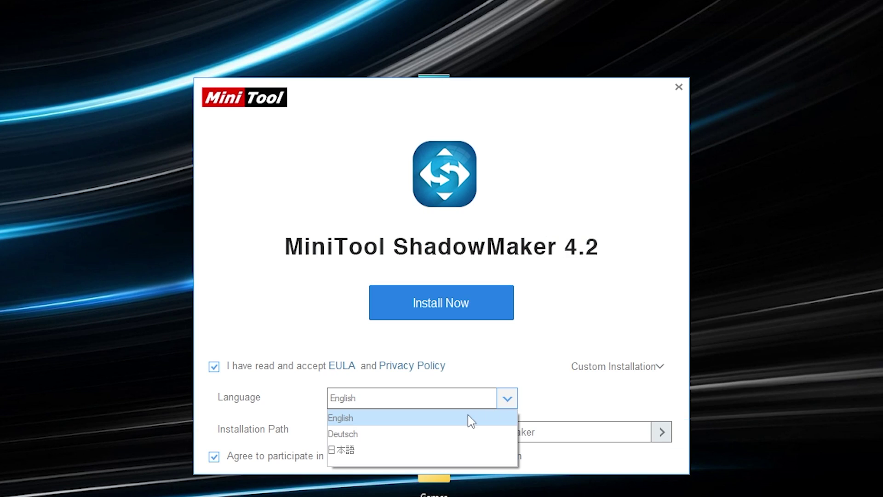
left_click(662, 432)
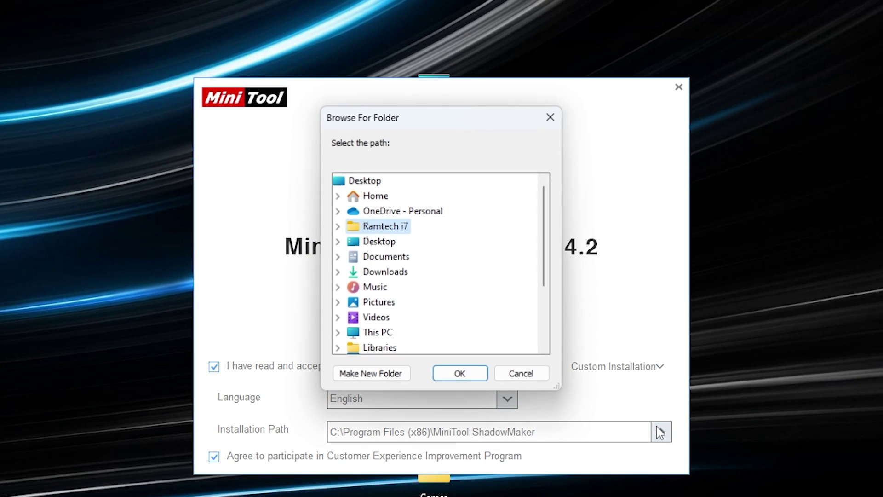
key("Escape")
left_click(617, 366)
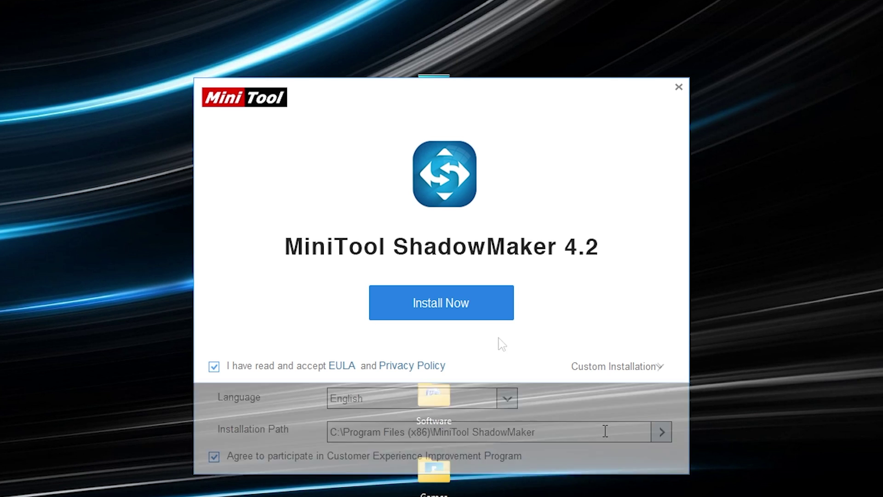
left_click(456, 315)
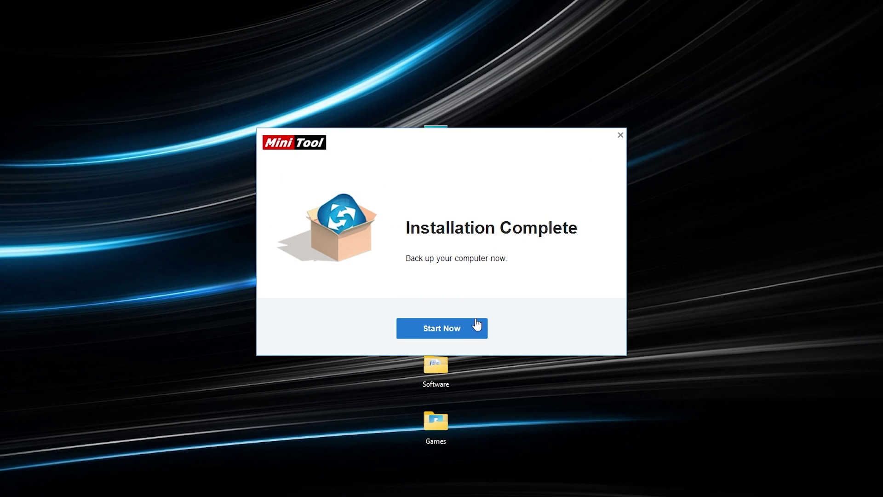
Launch ShadowMaker and choose Disk and Partitions as the backup source type.
left_click(442, 328)
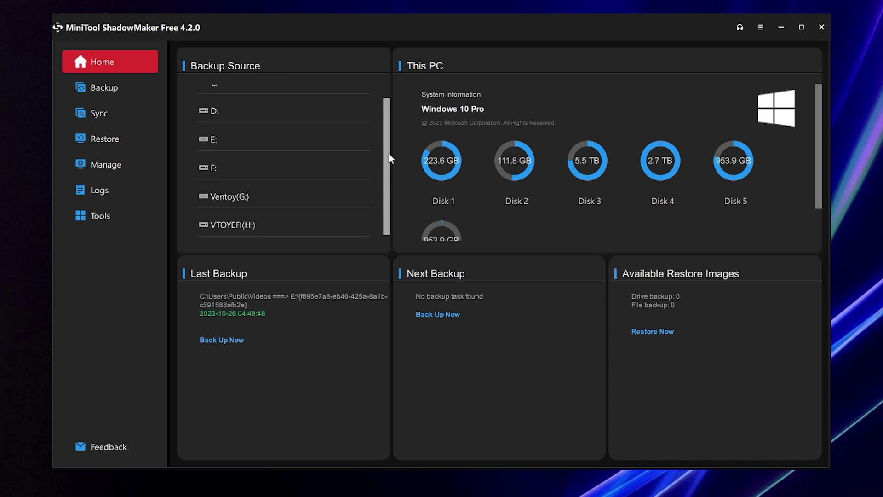
left_click_drag(388, 153, 391, 104)
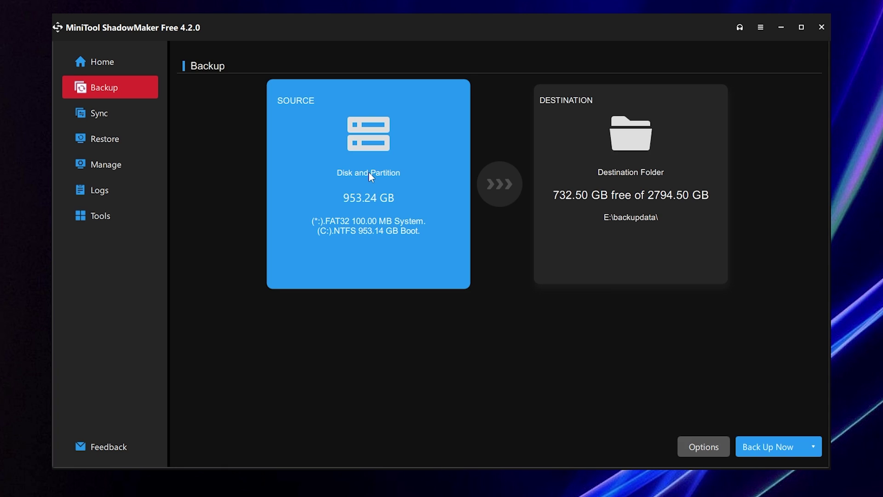
left_click(368, 172)
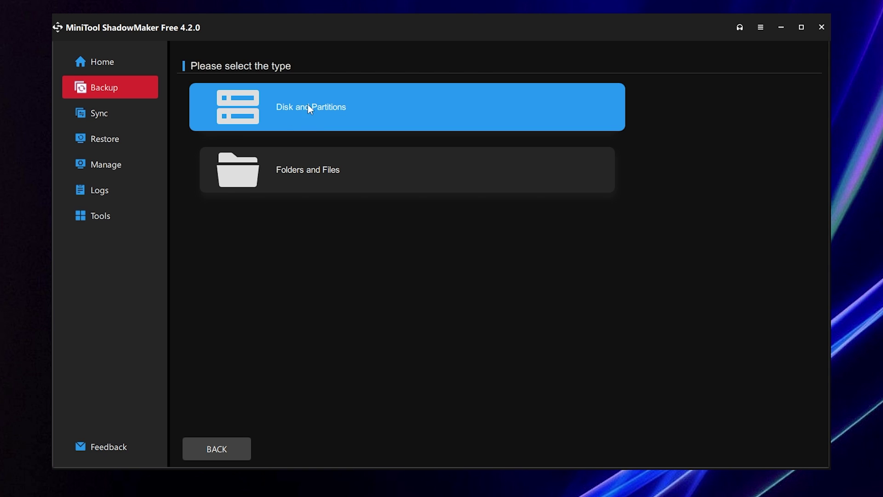
left_click(309, 108)
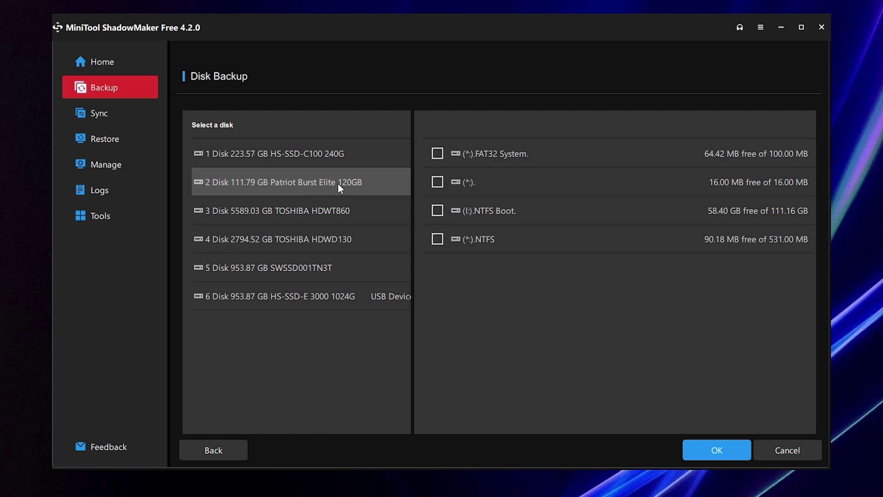
Add the FAT32 System, 16 MB and 531 MB NTFS partitions to the source, and pick Local Disk (E:) as destination.
left_click(437, 153)
left_click(437, 182)
left_click(437, 238)
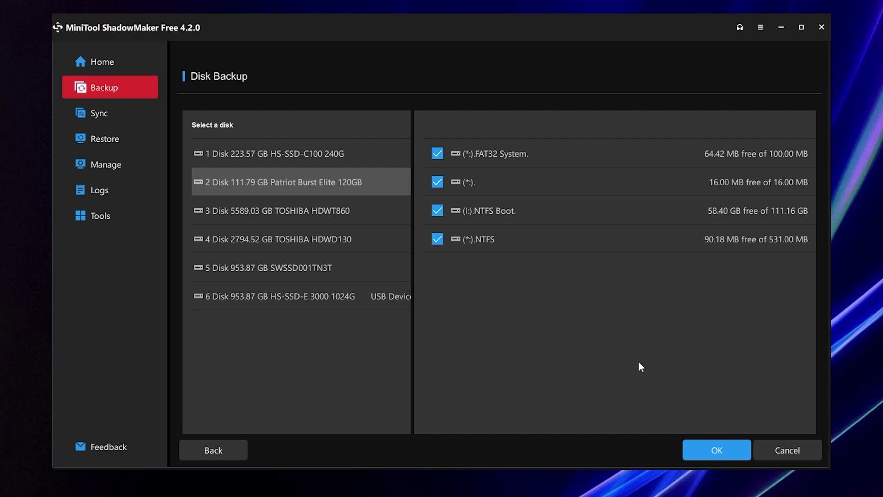
left_click(706, 459)
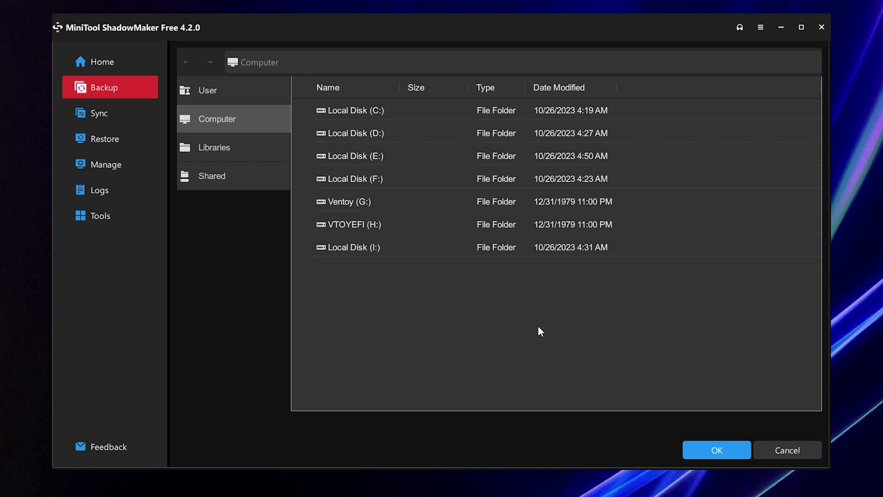
left_click(359, 159)
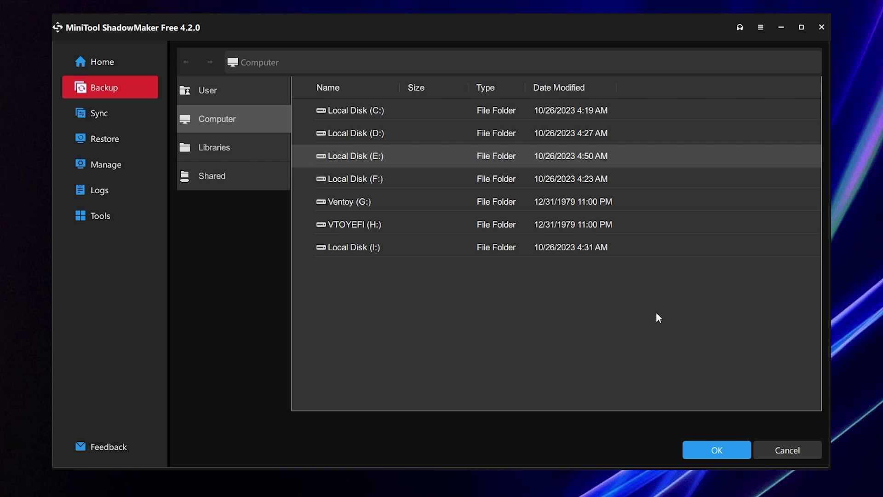
Confirm E: as the destination and view the hourly repeat intervals in Schedule Settings.
left_click(715, 453)
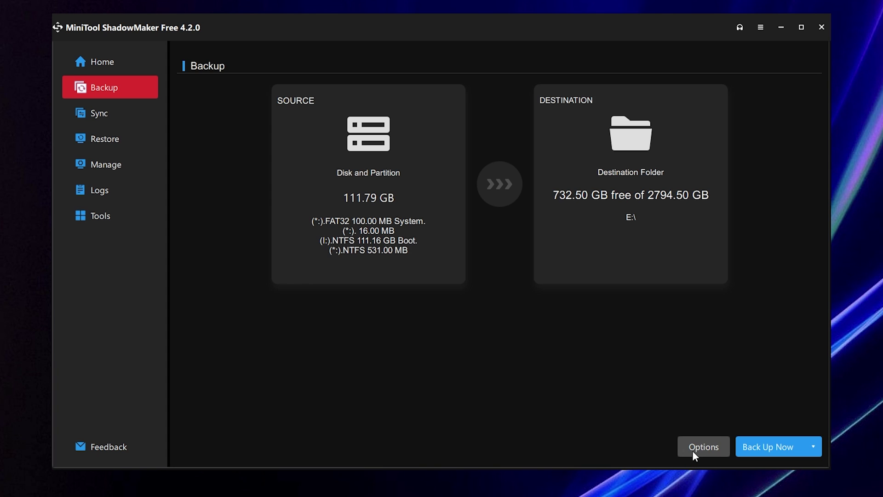
left_click(692, 451)
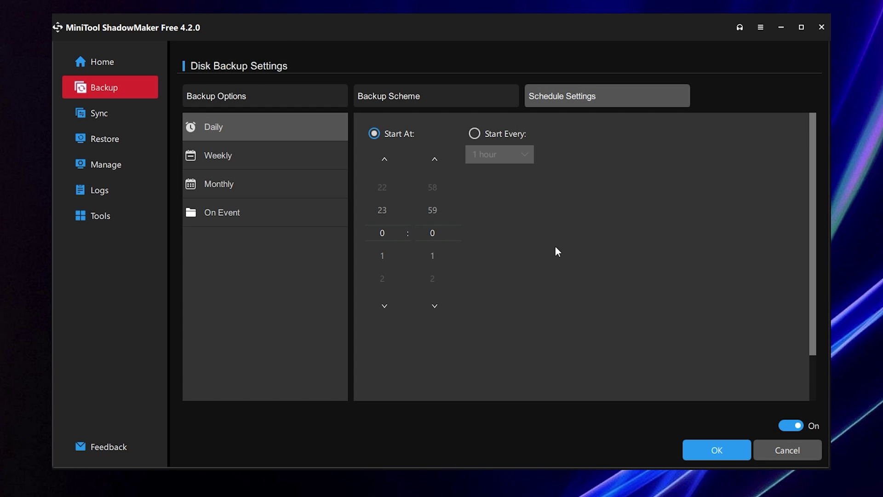
left_click(474, 133)
left_click(499, 154)
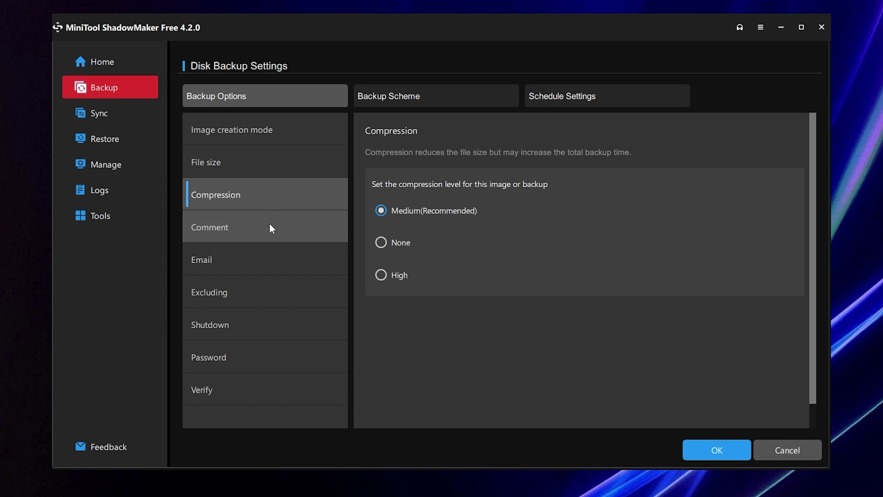
Review the compression, email notification, shutdown and password backup options, then close the settings.
left_click(271, 225)
left_click(256, 271)
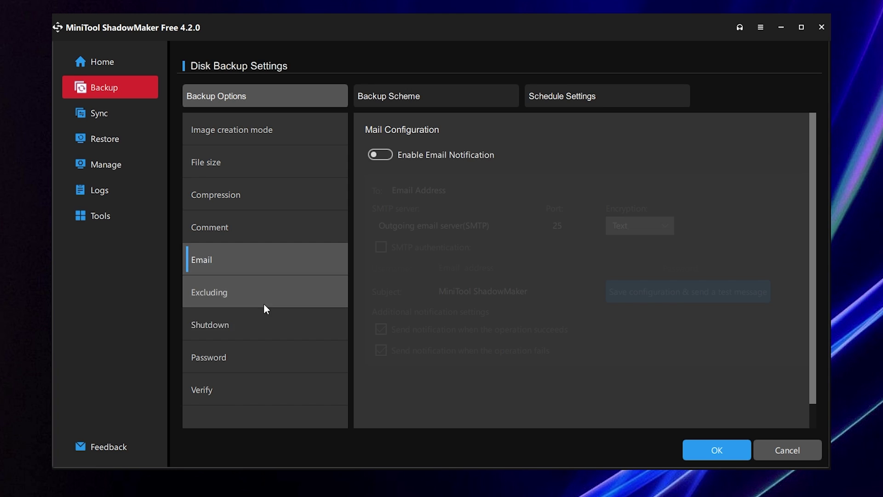
left_click(264, 324)
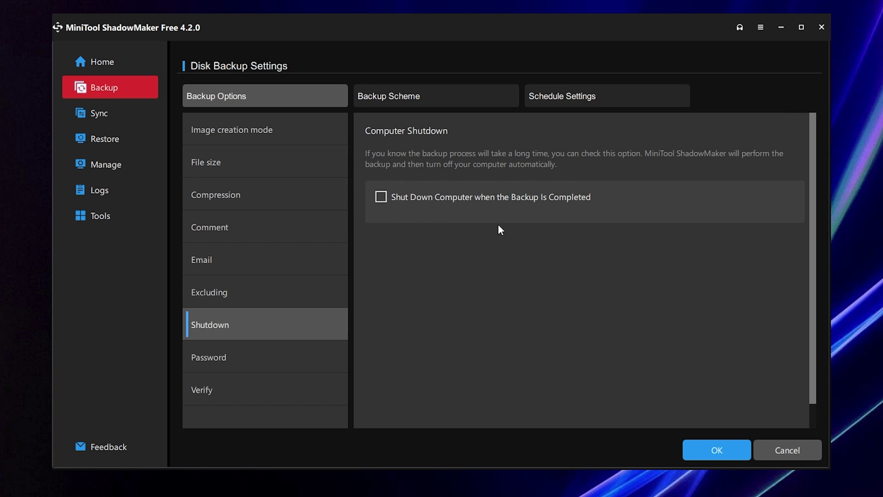
key("Down")
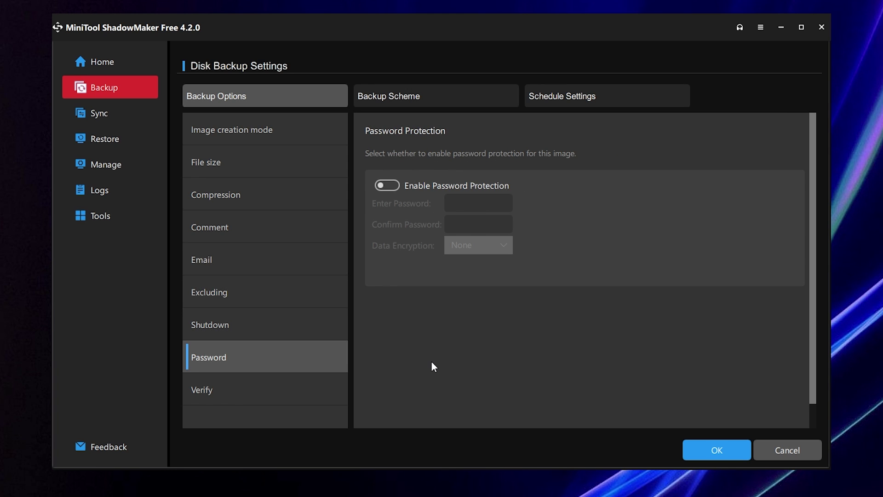
key("Return")
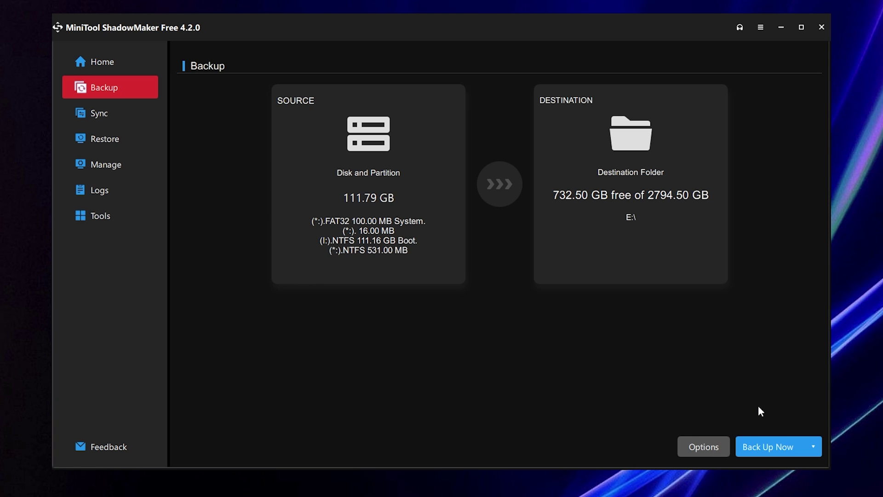
Start backing up the 111.79 GB disk to E:\ immediately.
left_click(794, 447)
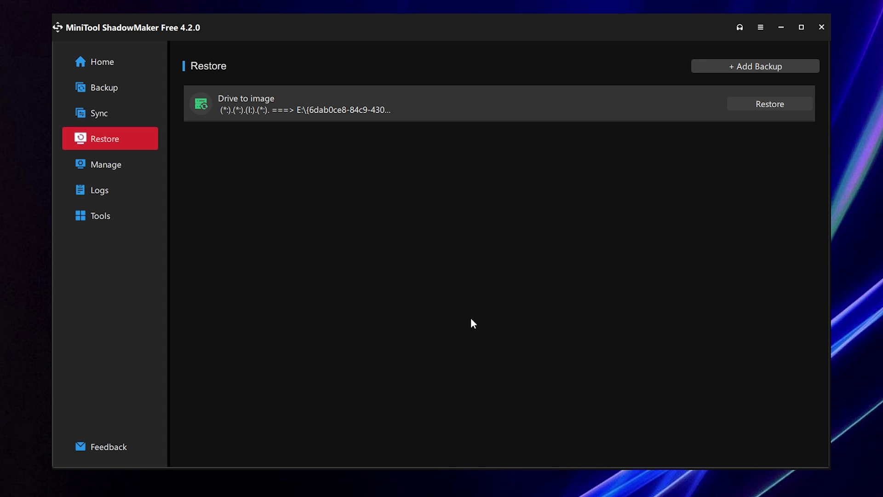
Open Media Builder from the Tools page.
left_click(113, 217)
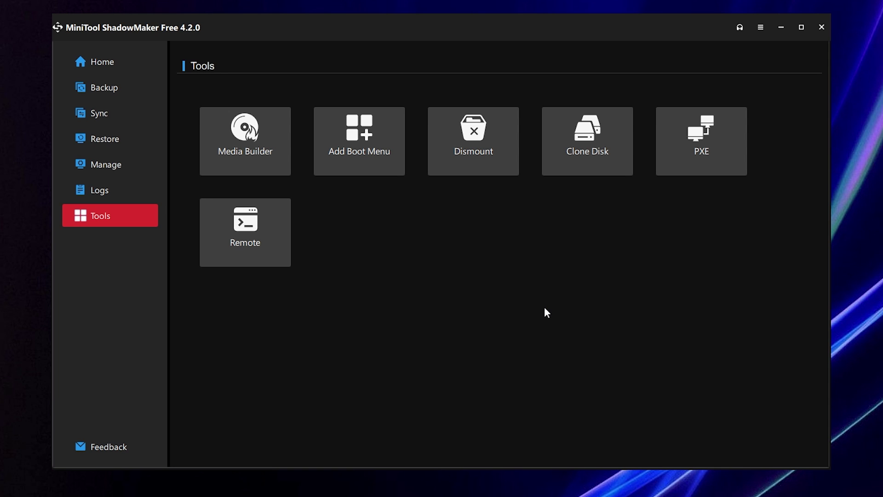
left_click(252, 161)
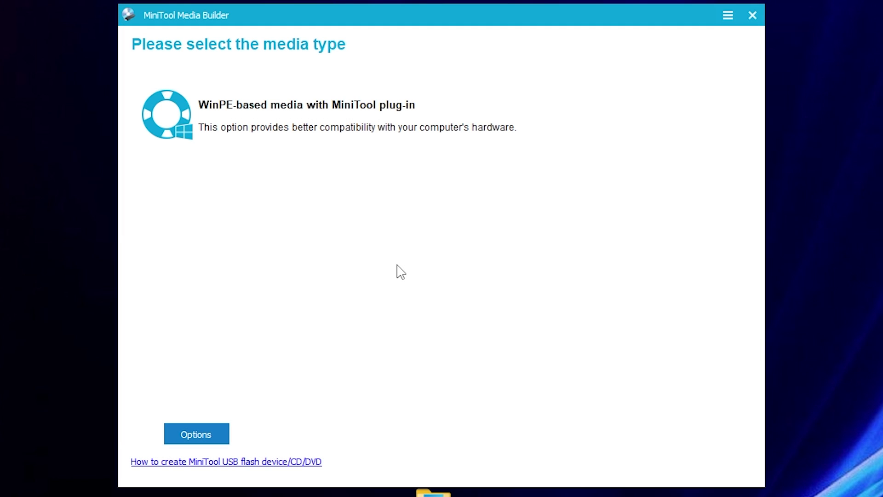
Build a WinPE USB boot disk with MiniTool plug-in and boot from the non-UEFI SanDisk Cruzer Fit entry.
left_click(285, 118)
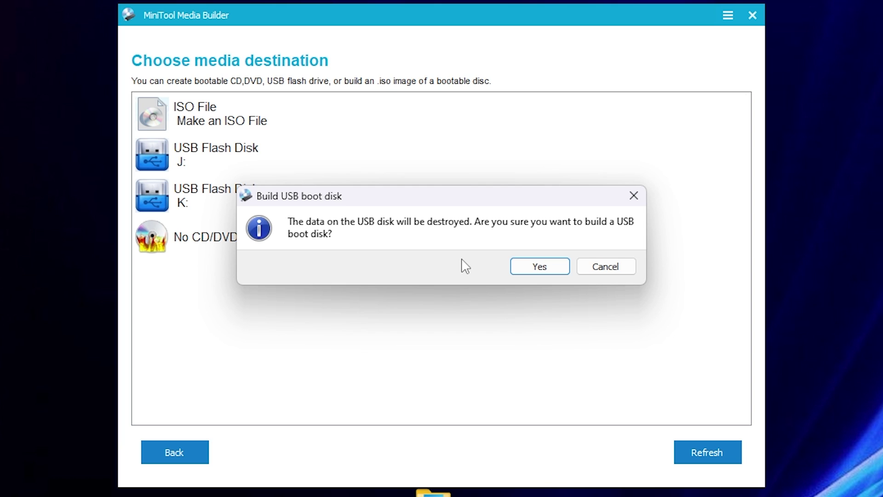
left_click(544, 266)
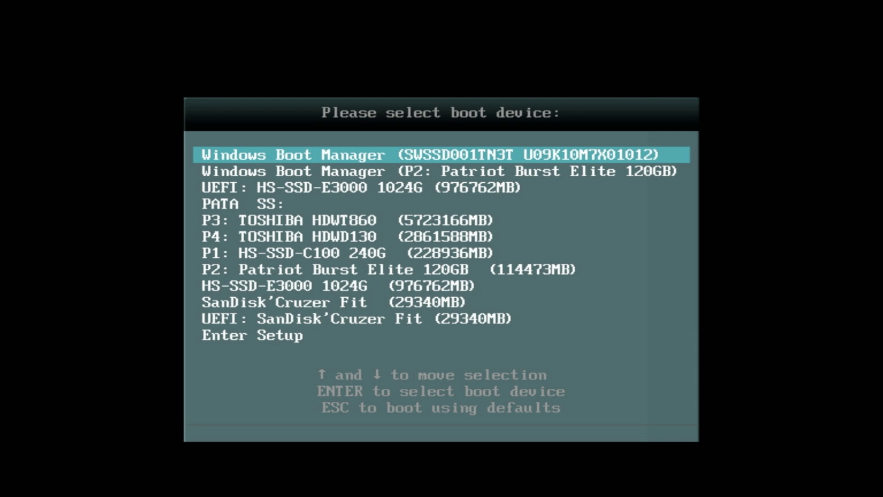
key("Down")
key("Down")
key("Down")
key("Down")
key("Down")
key("Down")
key("Down")
key("Down")
key("Down")
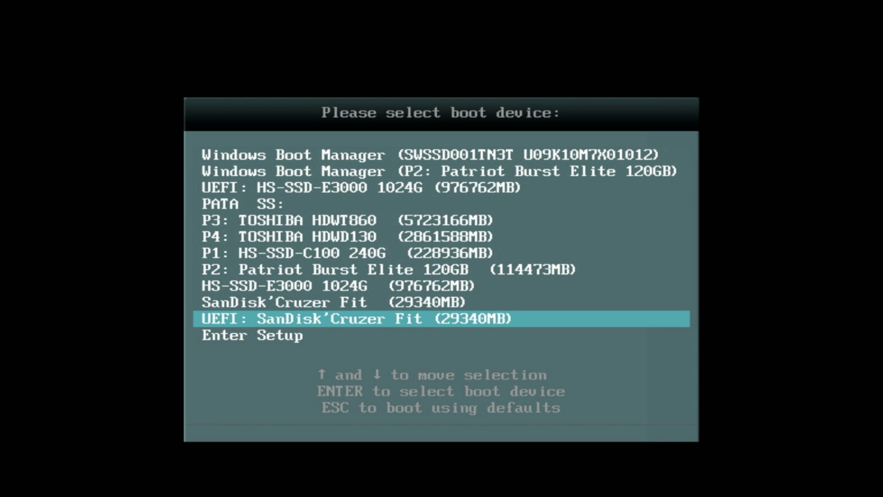
key("Up")
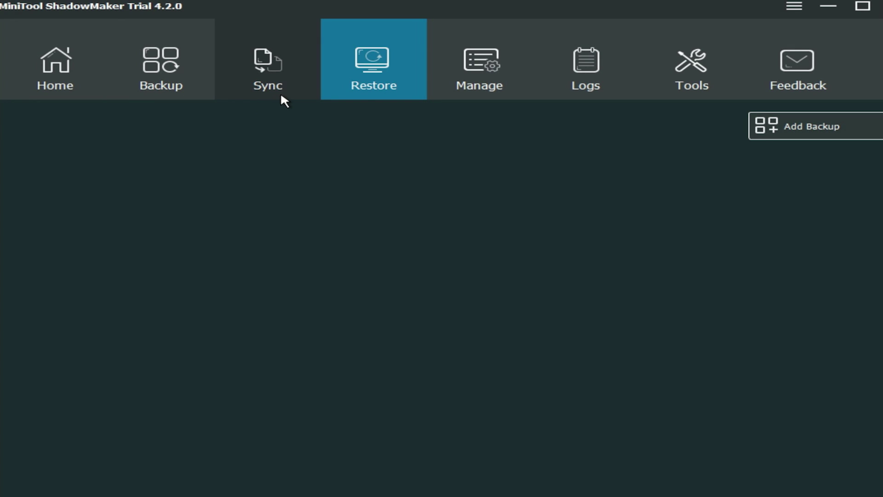
Add the .mpi backup image from the backup folder on drive F to Restore.
left_click(780, 128)
double_click(344, 154)
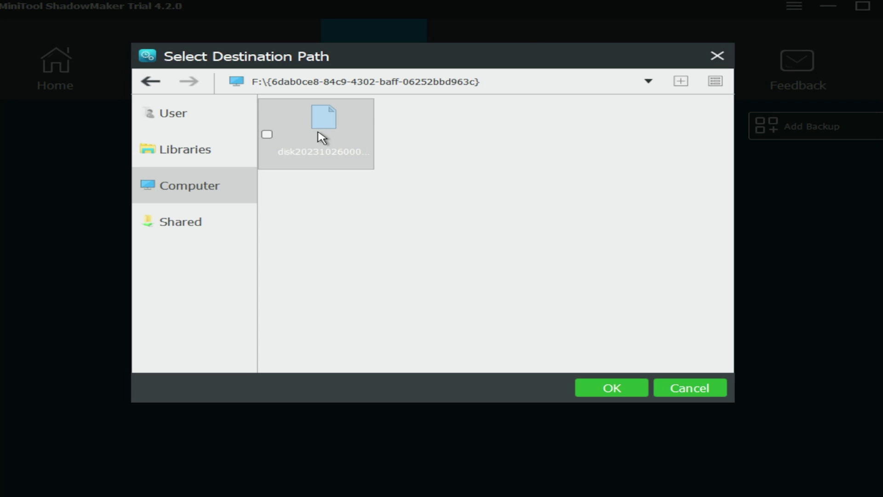
left_click(612, 388)
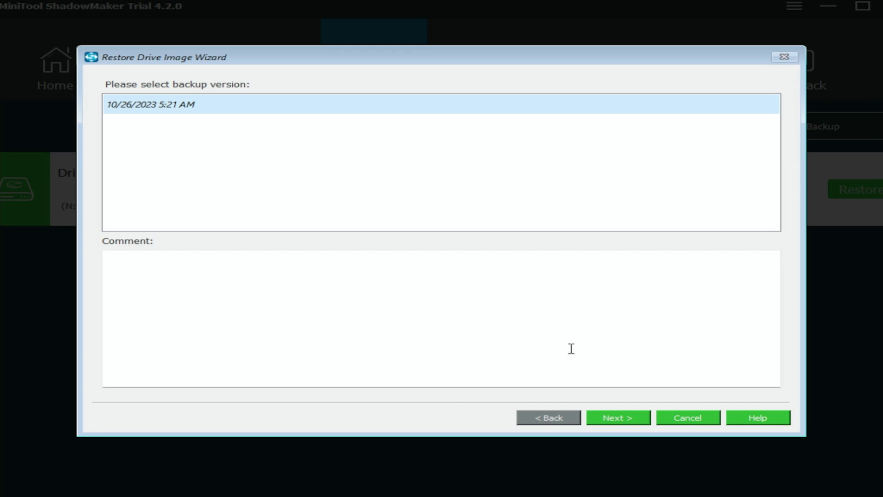
Keep the 10/26/2023 version and all volumes, and target Disk 2 Patriot Burst Elite 120GB.
left_click(623, 418)
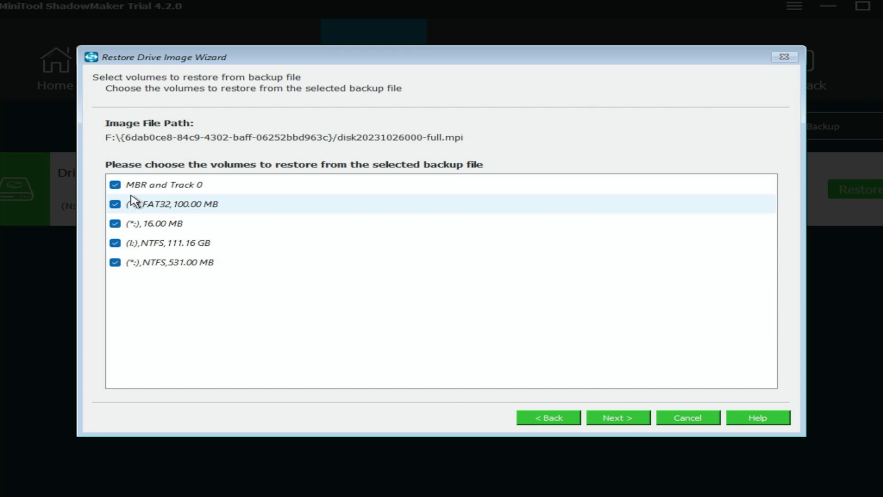
left_click(618, 417)
left_click(618, 418)
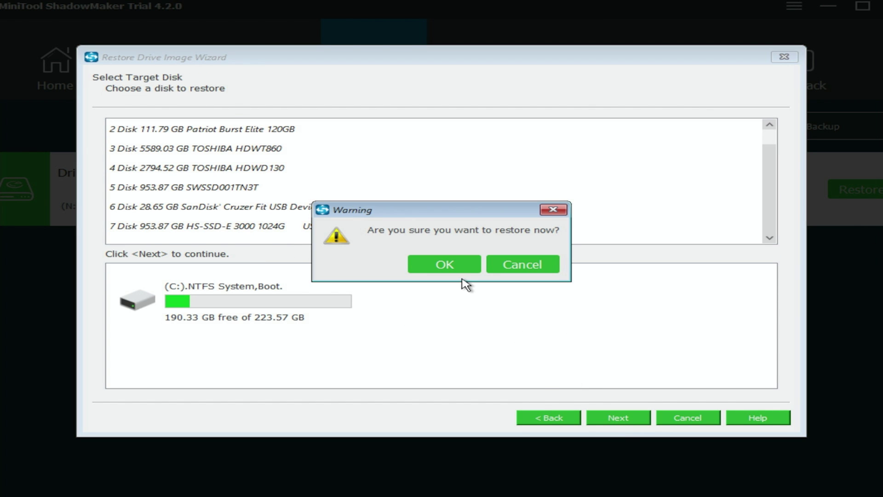
left_click(447, 264)
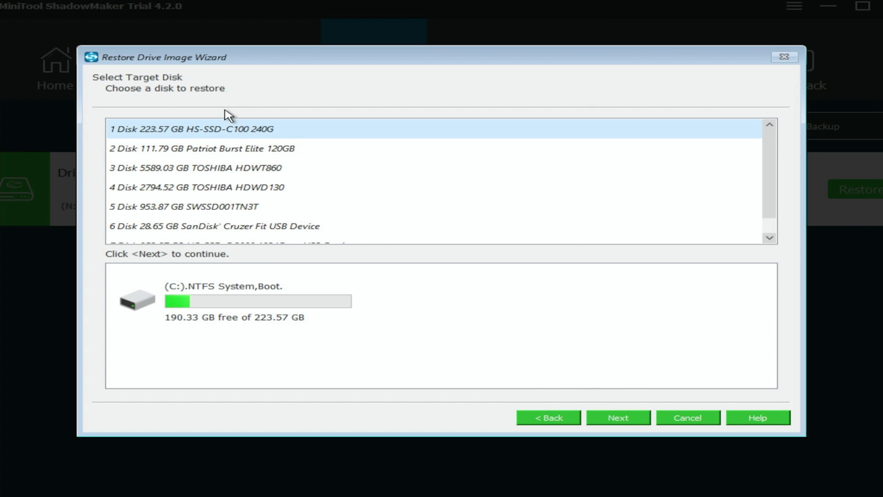
left_click(235, 148)
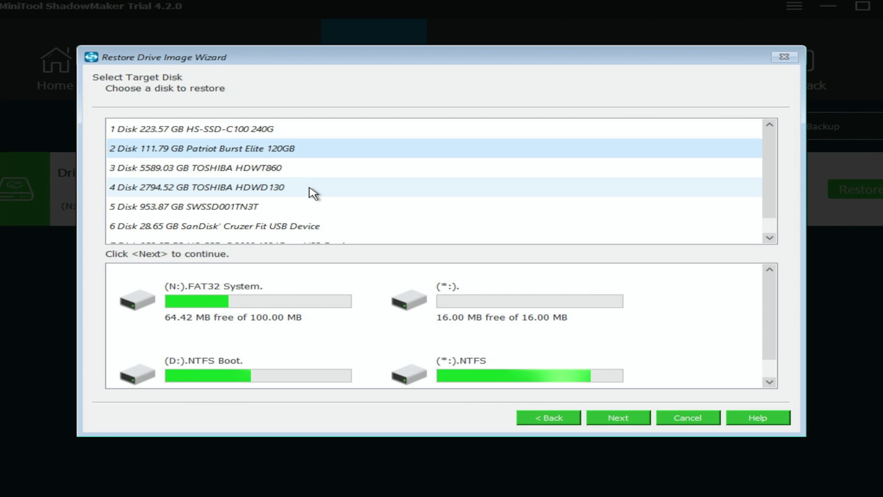
left_click(617, 417)
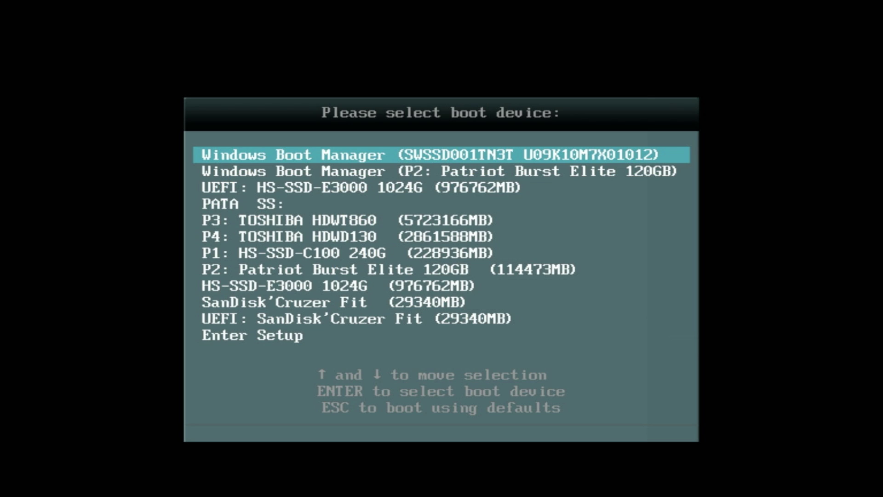
Boot from the restored Patriot drive, then open Document and play the video from the desktop Files folder.
key("Down")
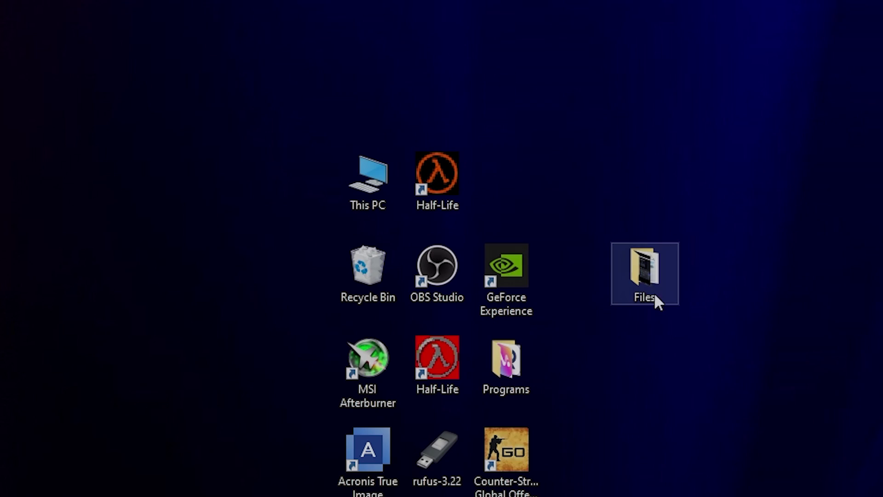
double_click(642, 270)
double_click(210, 239)
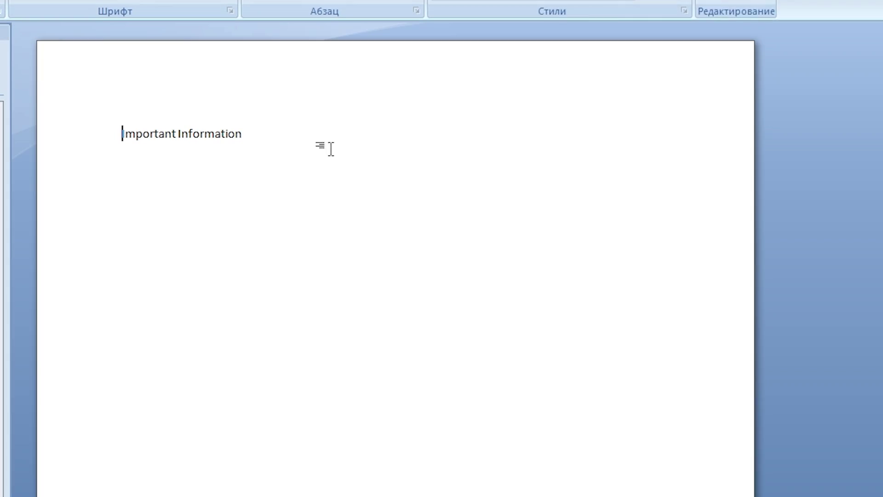
key("ctrl+a")
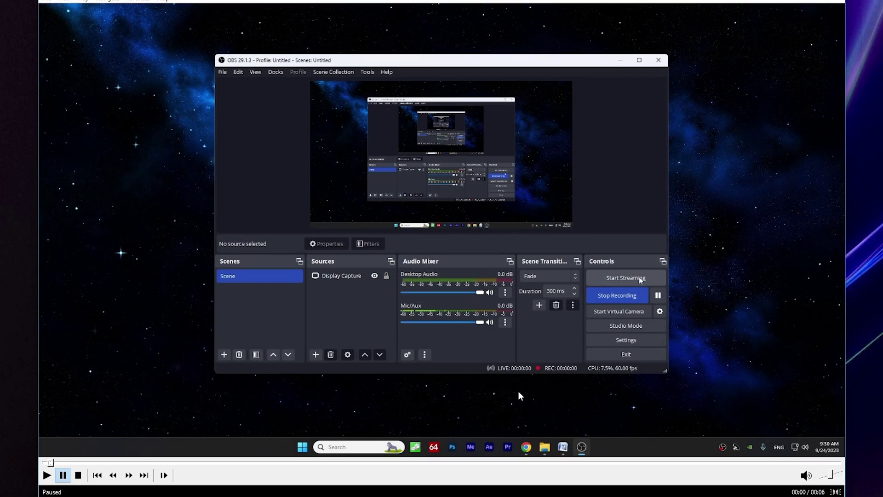
key("space")
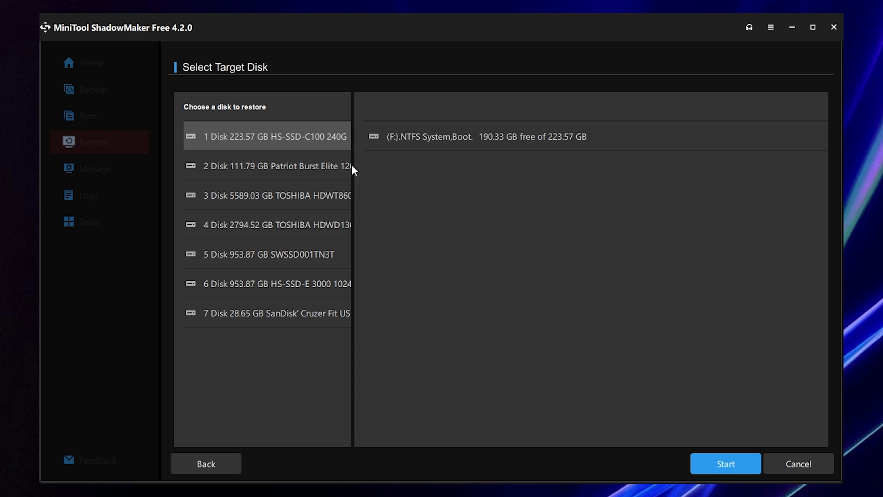
Start restoring to Disk 1, the HS-SSD-C100 240G SSD, and confirm the restart warning.
left_click(721, 465)
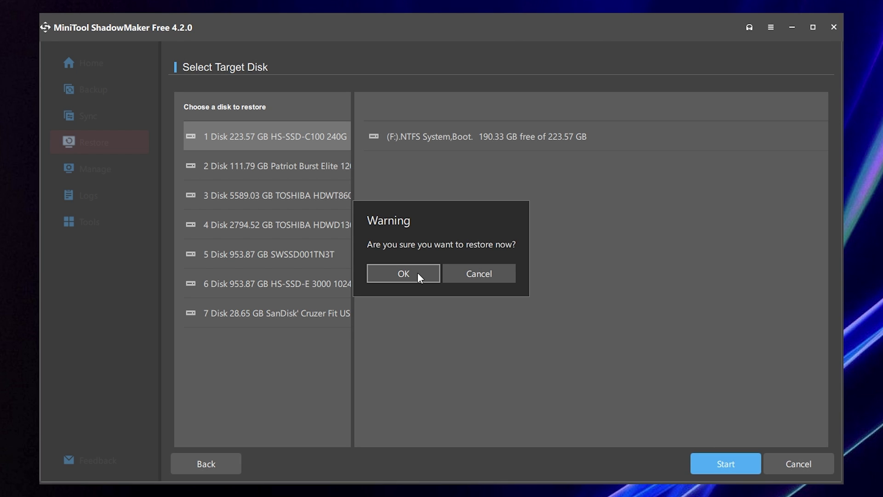
left_click(404, 274)
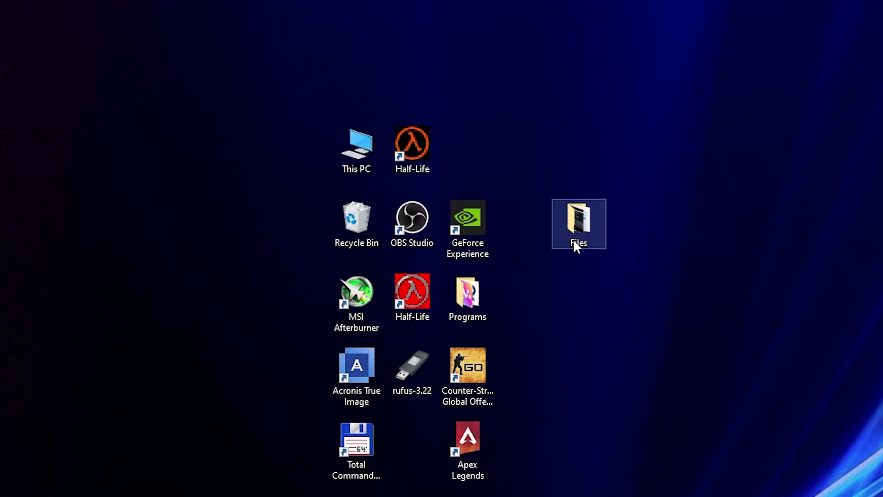
Check the Files folder, then see that Local Disk (C:) is 111 GB with 51.6 GB free.
double_click(579, 221)
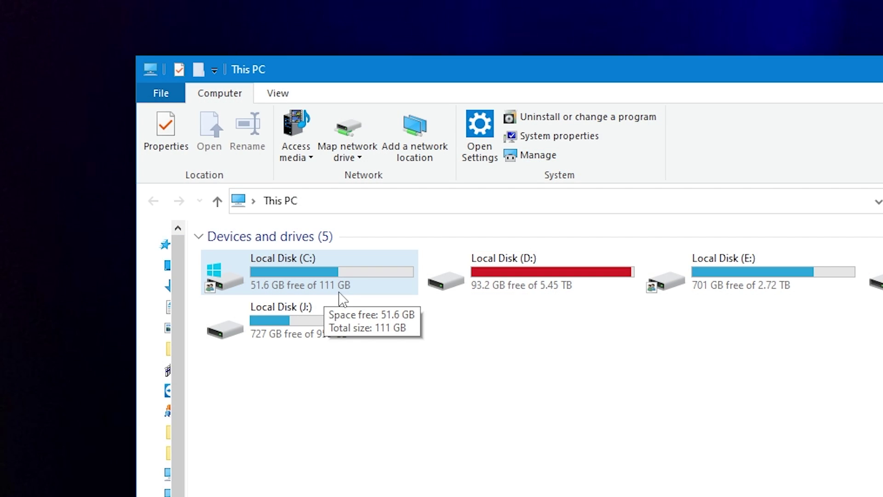
left_click(343, 272)
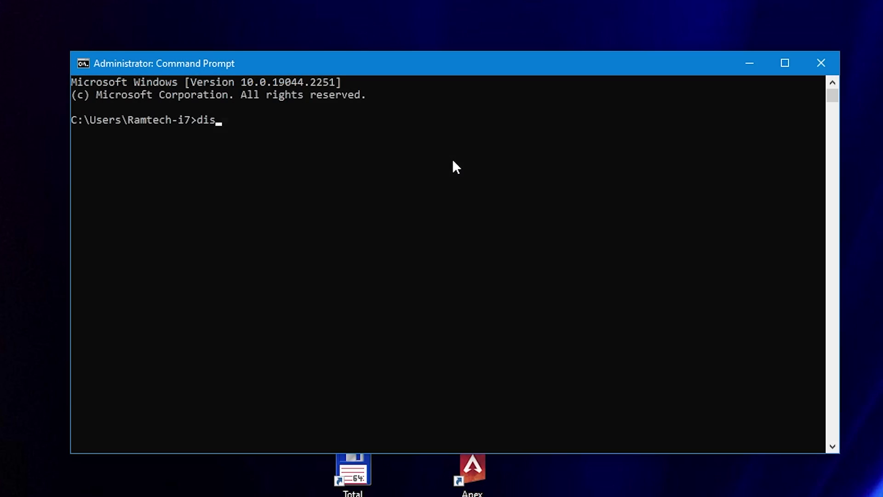
Use diskpart on disk 0 to quick-format partition 5 as NTFS and assign it drive F:.
type("k")
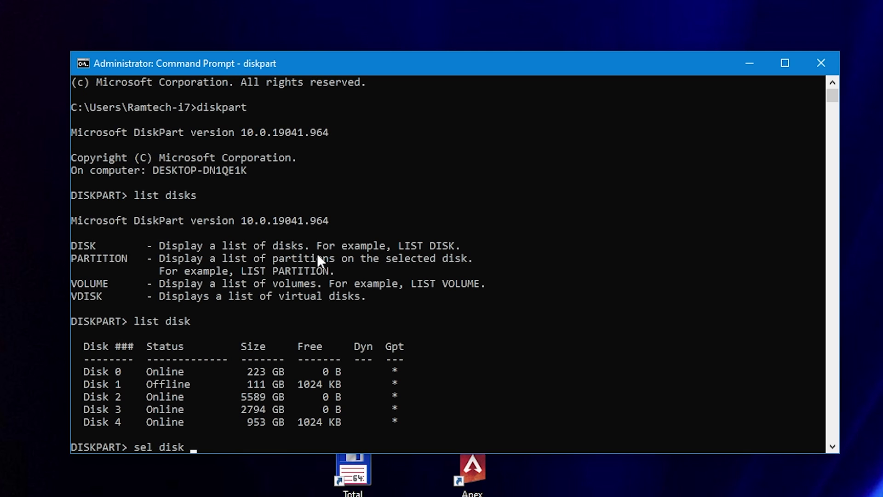
type("0")
left_click(496, 396)
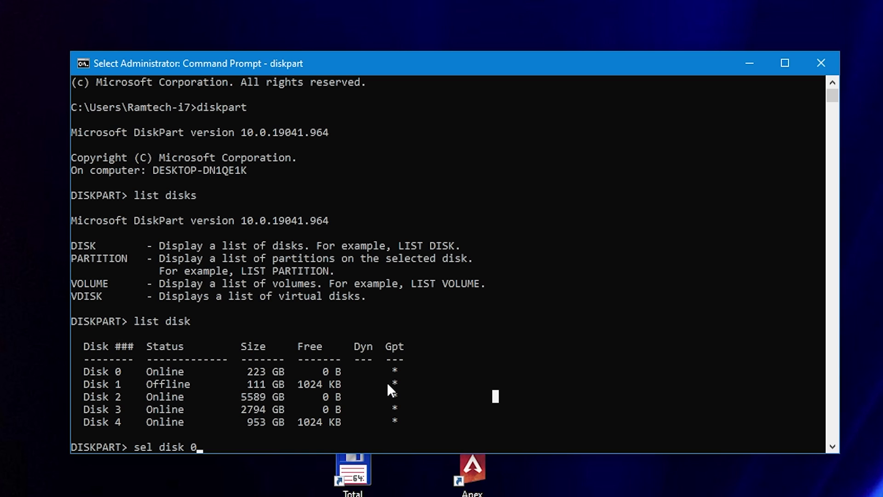
key("Return")
type("create pa")
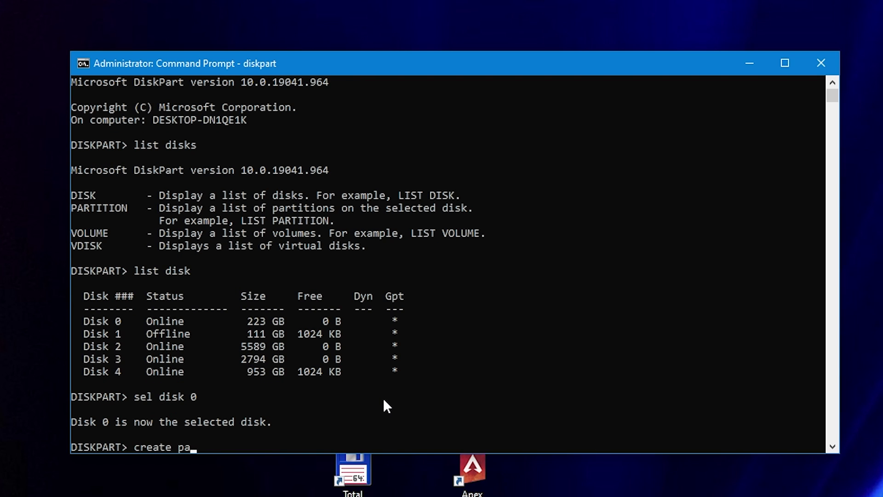
type("rt primary")
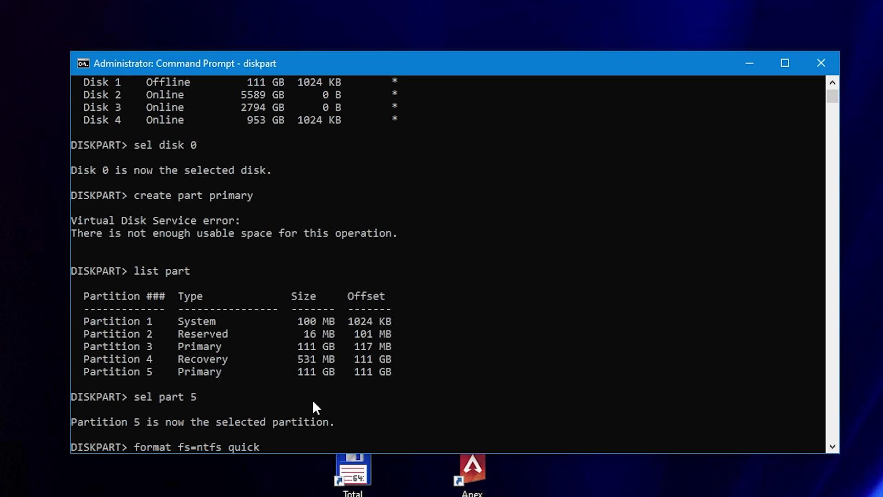
key("Return")
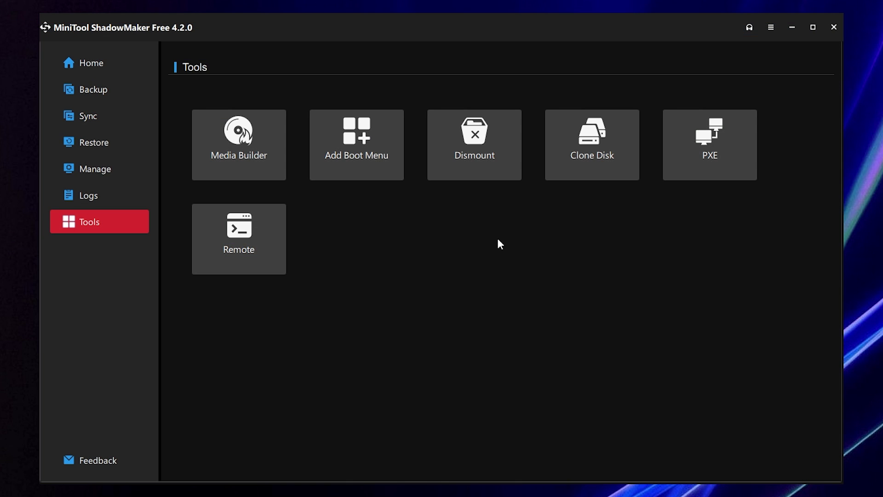
Open Clone Disk's source-disk list, then reboot from the HS-SSD-C100 240G SSD.
left_click(583, 166)
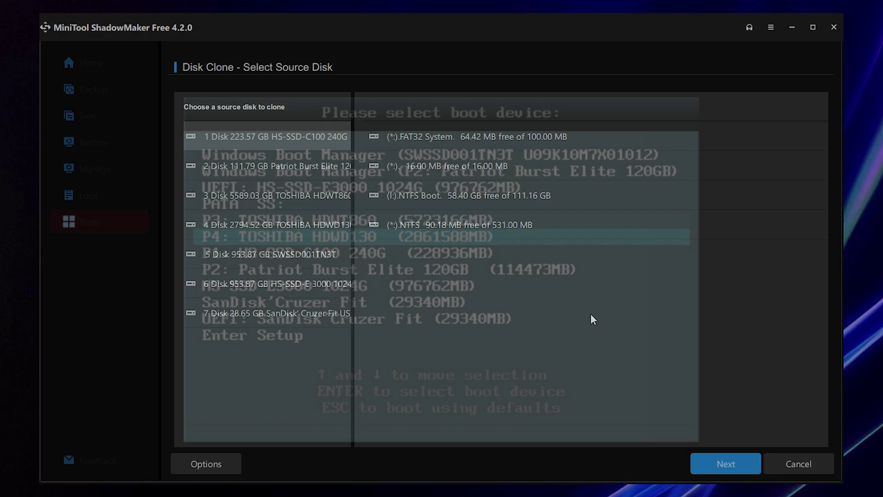
key("Down")
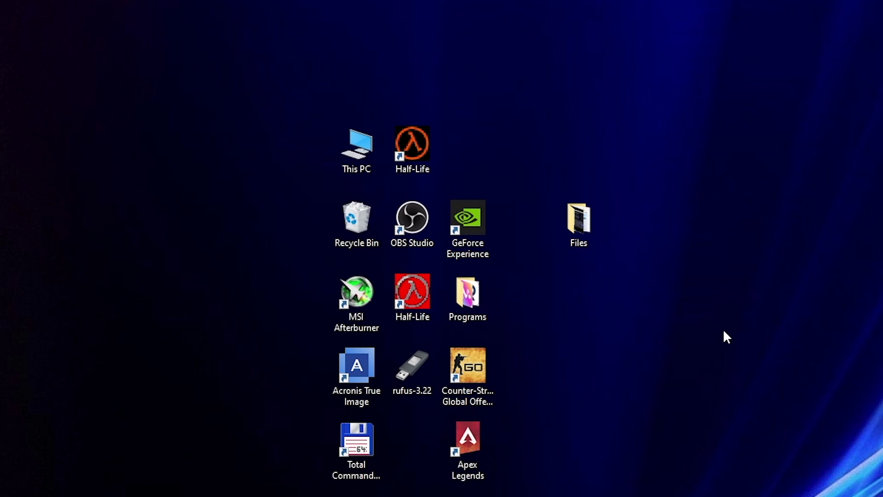
Check that the desktop Files folder still holds Document, photo and video.
double_click(579, 222)
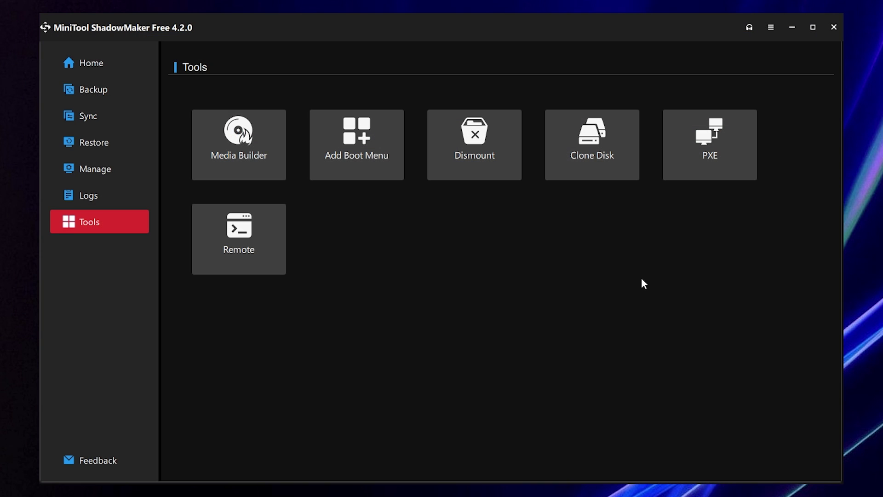